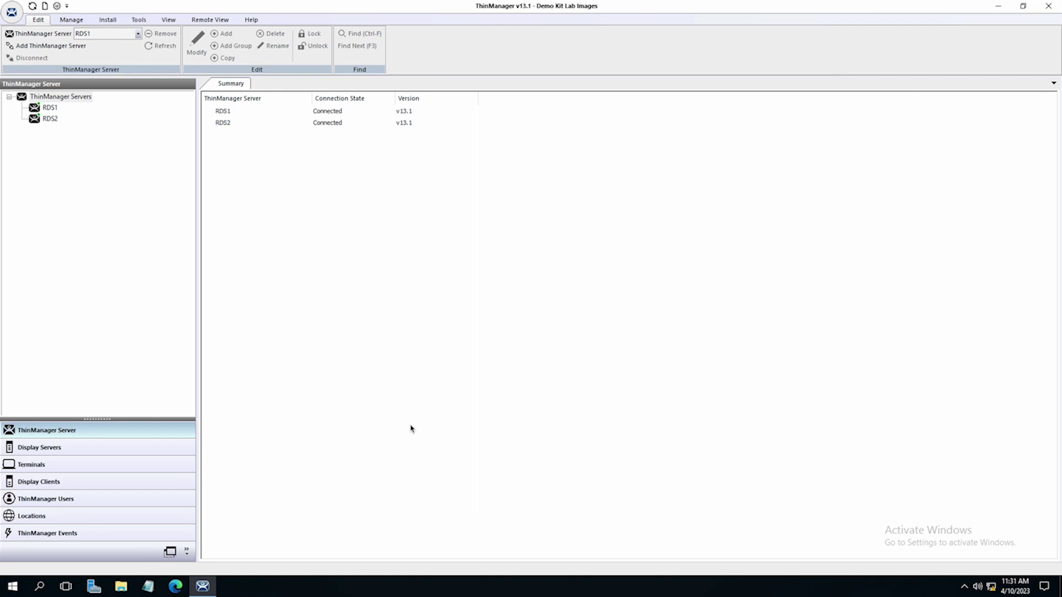
# Step: Show the ThinManager Events list with its 4 events and bring up the events root menu
pyautogui.click(119, 538)
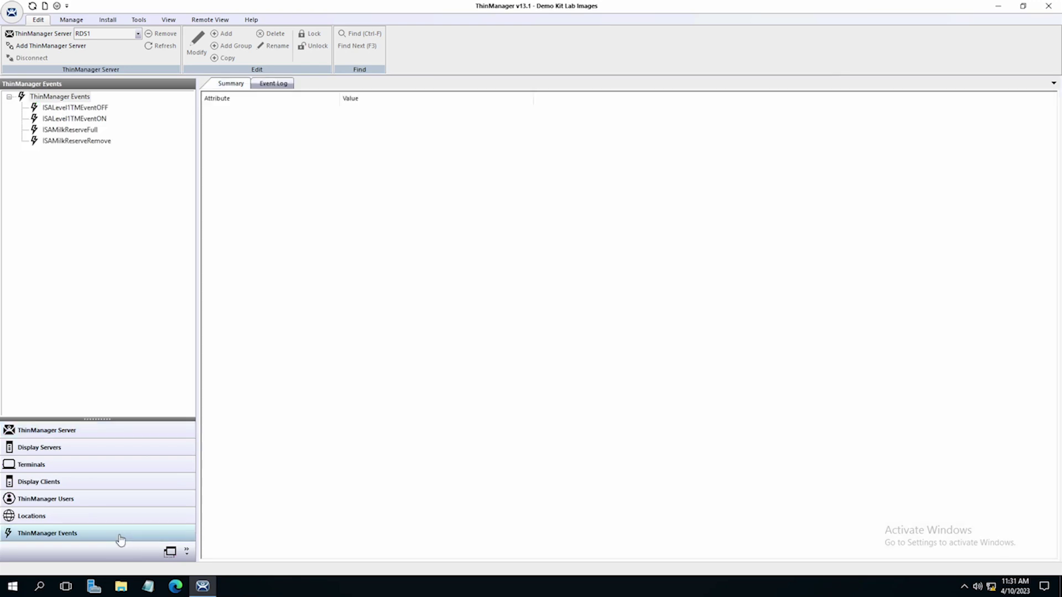
pyautogui.click(108, 436)
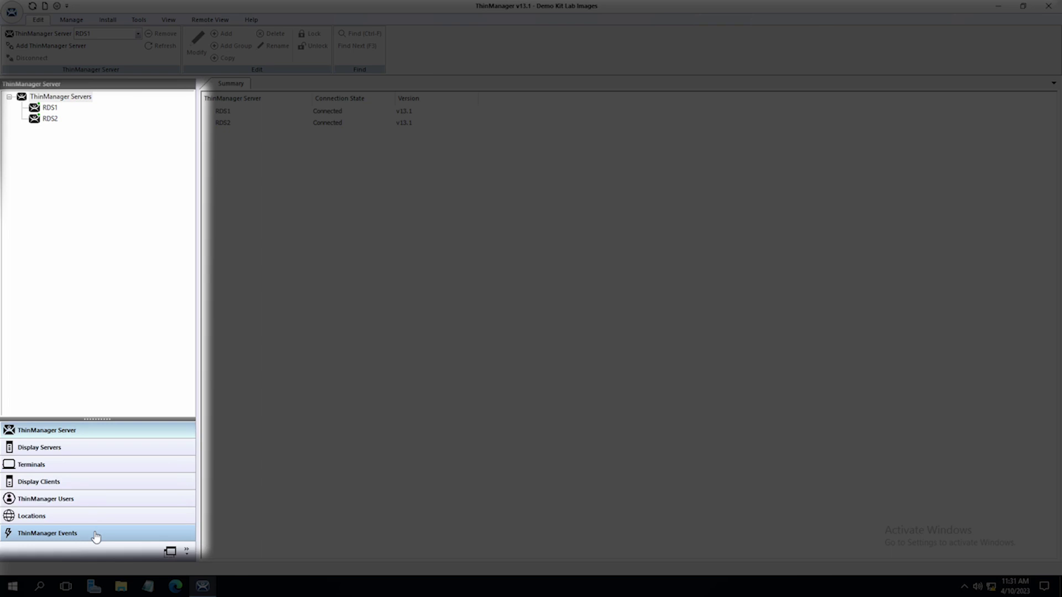
pyautogui.click(96, 536)
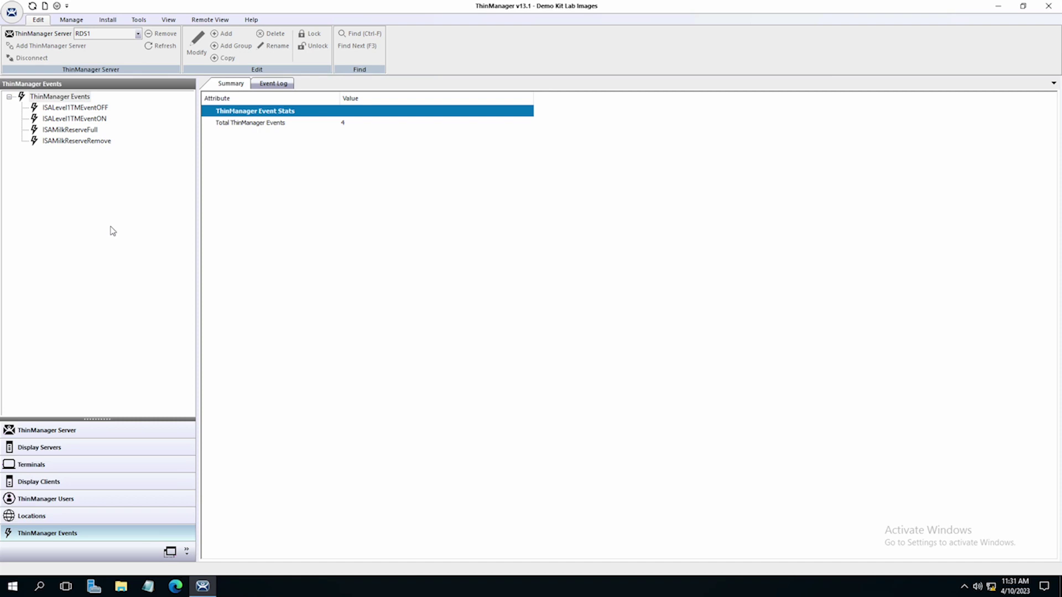
pyautogui.rightClick(85, 100)
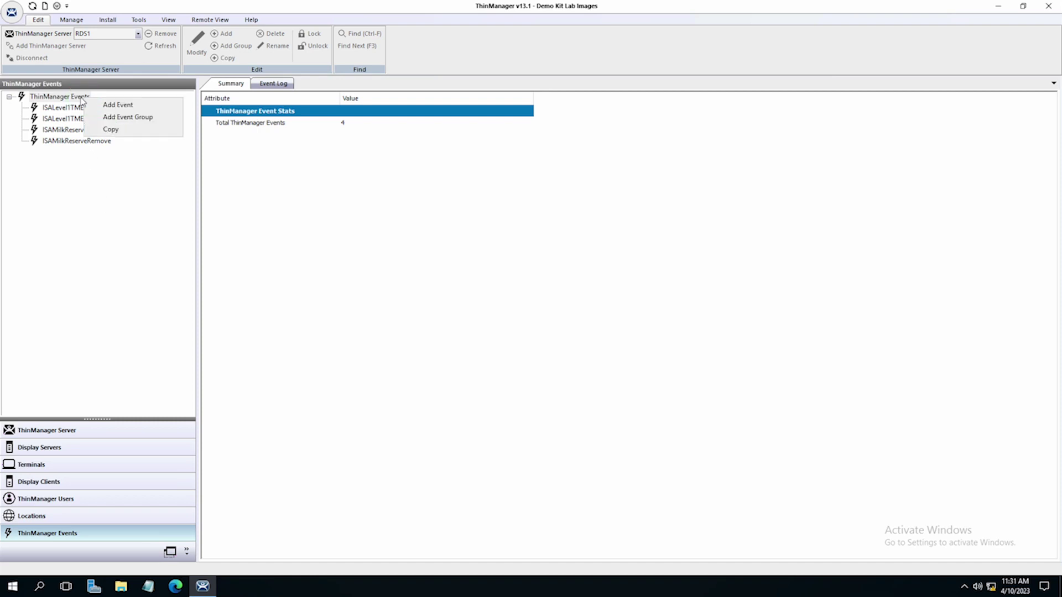
# Step: Add a new event named Test_Event, keeping Generic as its type
pyautogui.click(114, 105)
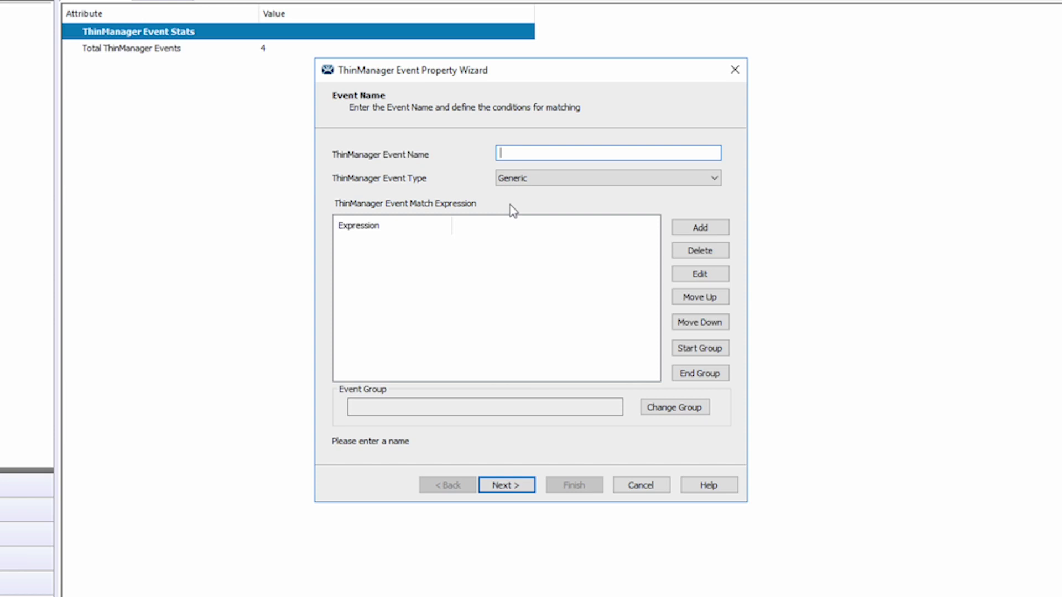
pyautogui.write('Test~')
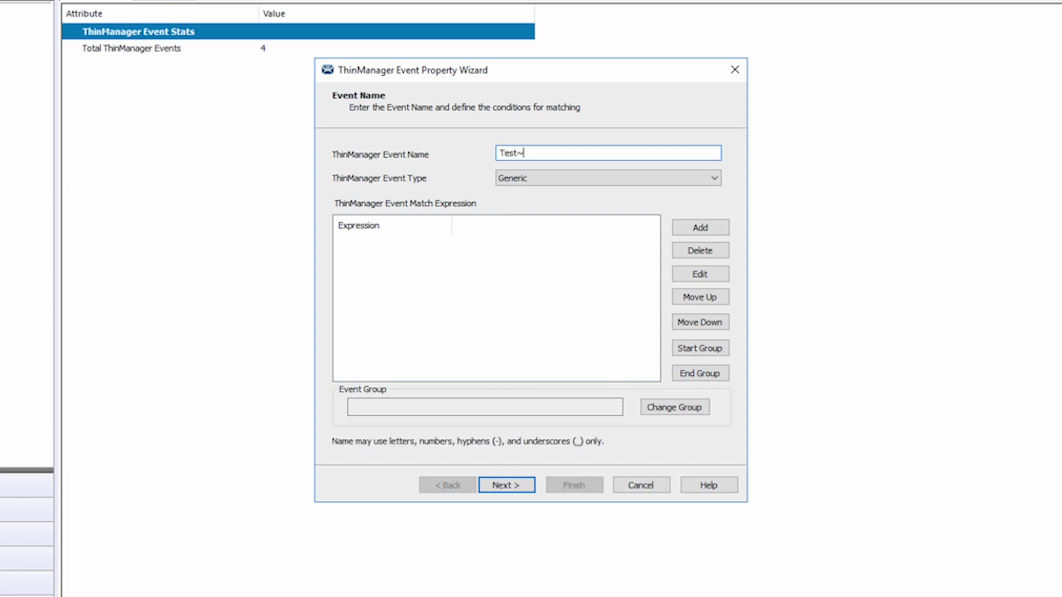
pyautogui.press('BackSpace')
pyautogui.write('_Event')
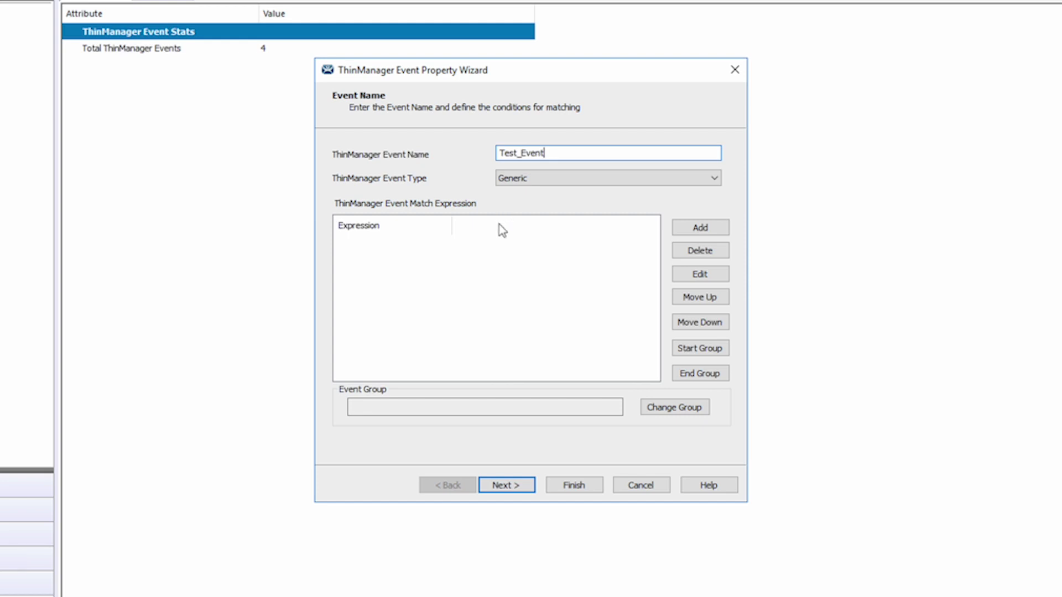
pyautogui.click(598, 178)
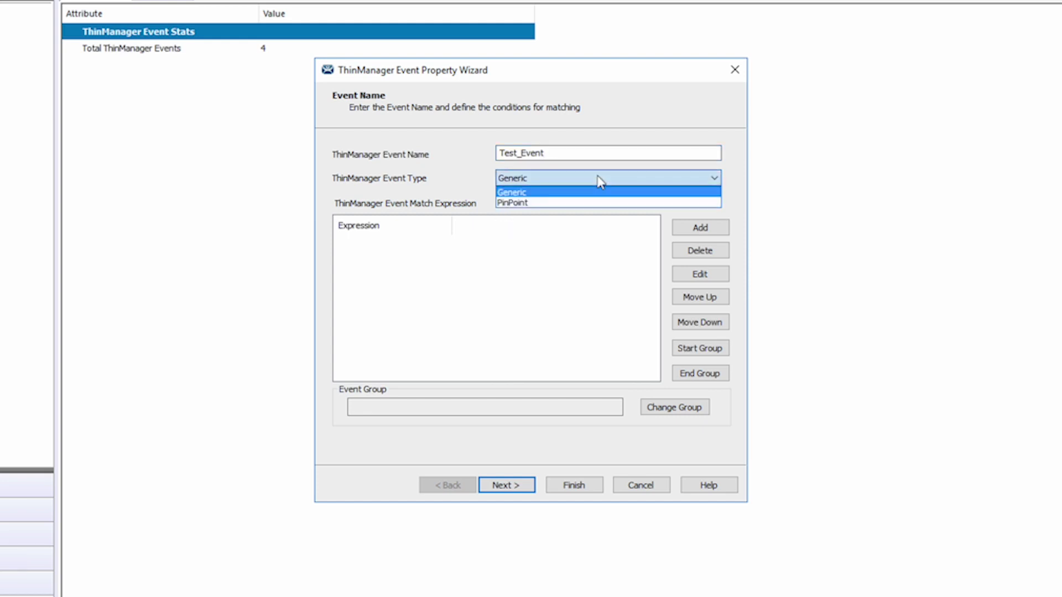
pyautogui.click(529, 193)
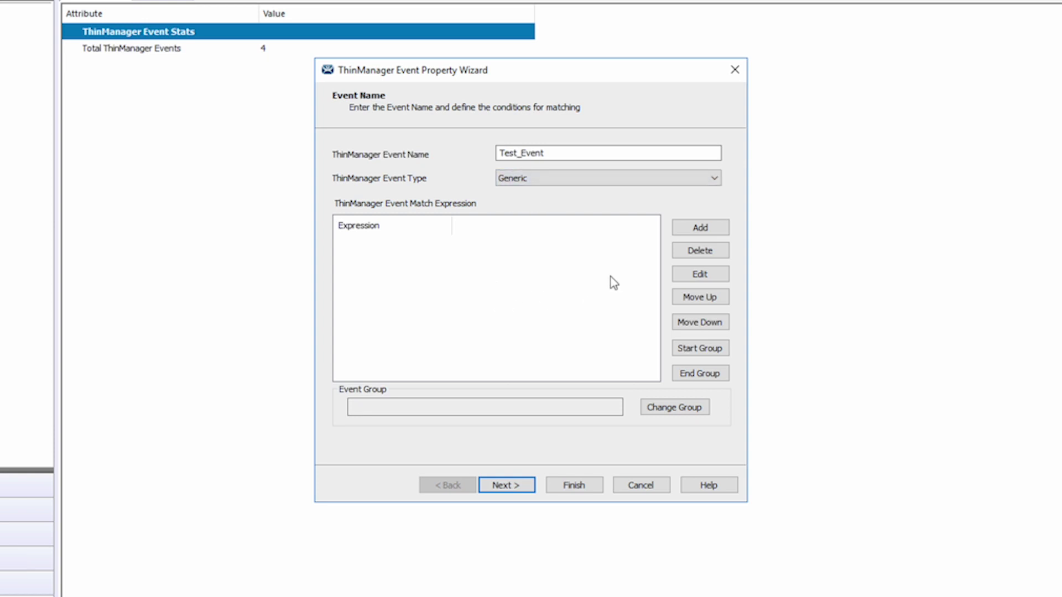
pyautogui.click(699, 228)
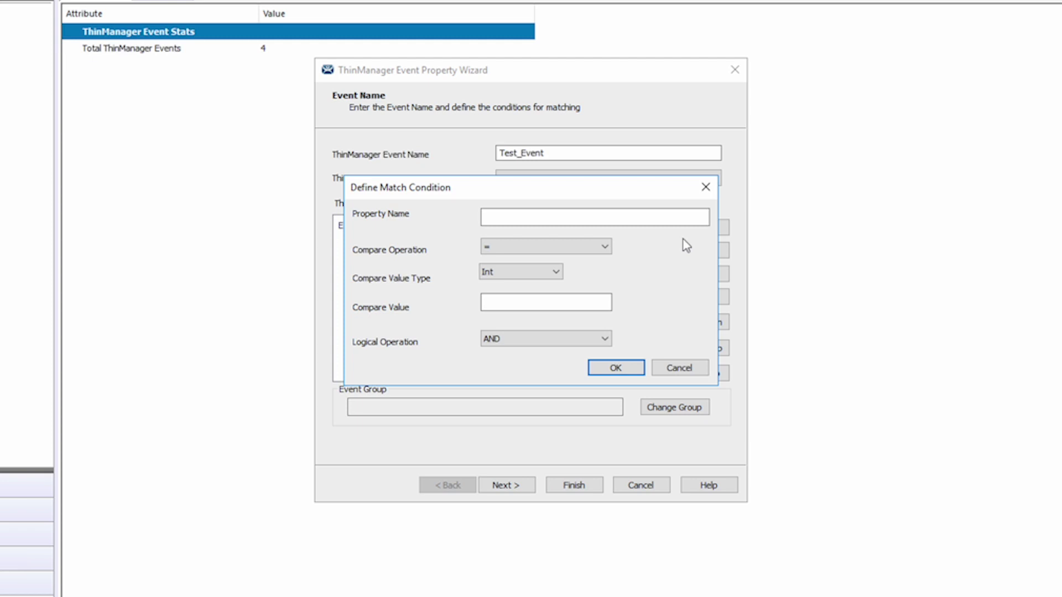
# Step: Define the match condition Property1 = 1 with Int value type and AND logic
pyautogui.click(567, 219)
pyautogui.write('Property1')
pyautogui.click(575, 251)
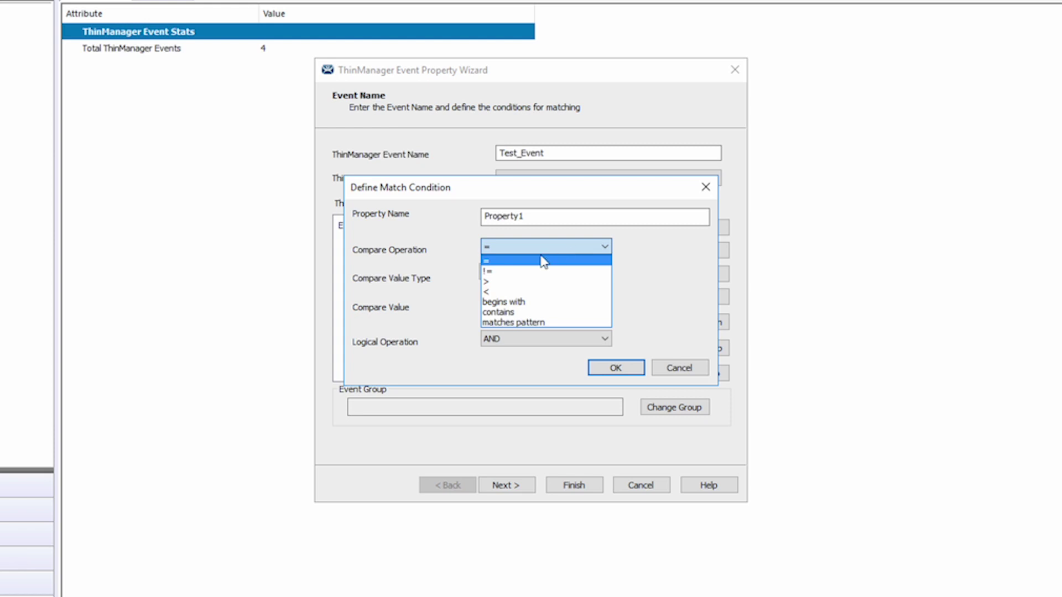
pyautogui.click(524, 260)
pyautogui.click(522, 278)
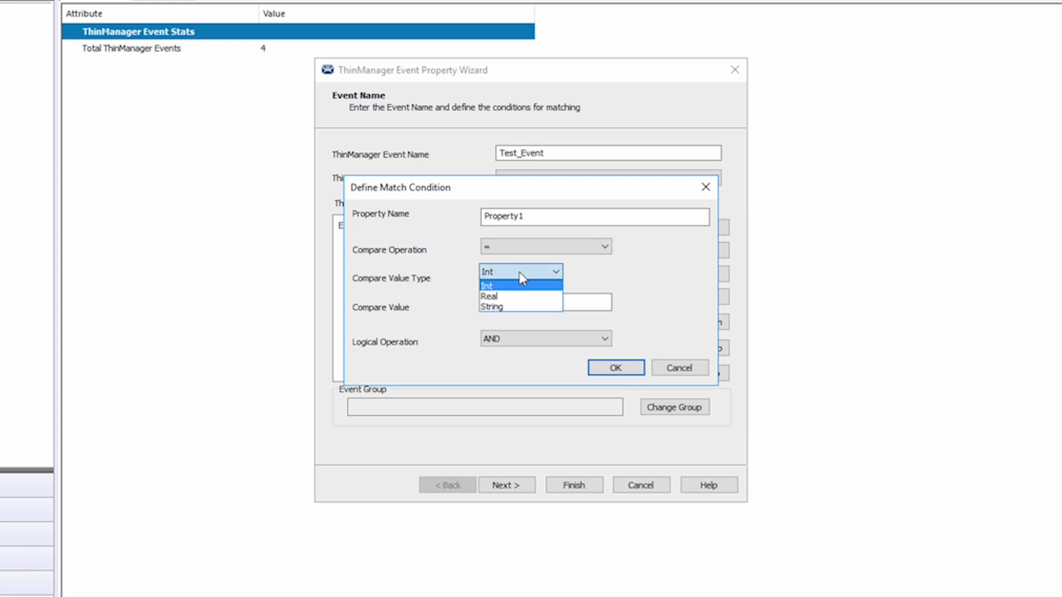
pyautogui.click(522, 278)
pyautogui.click(500, 301)
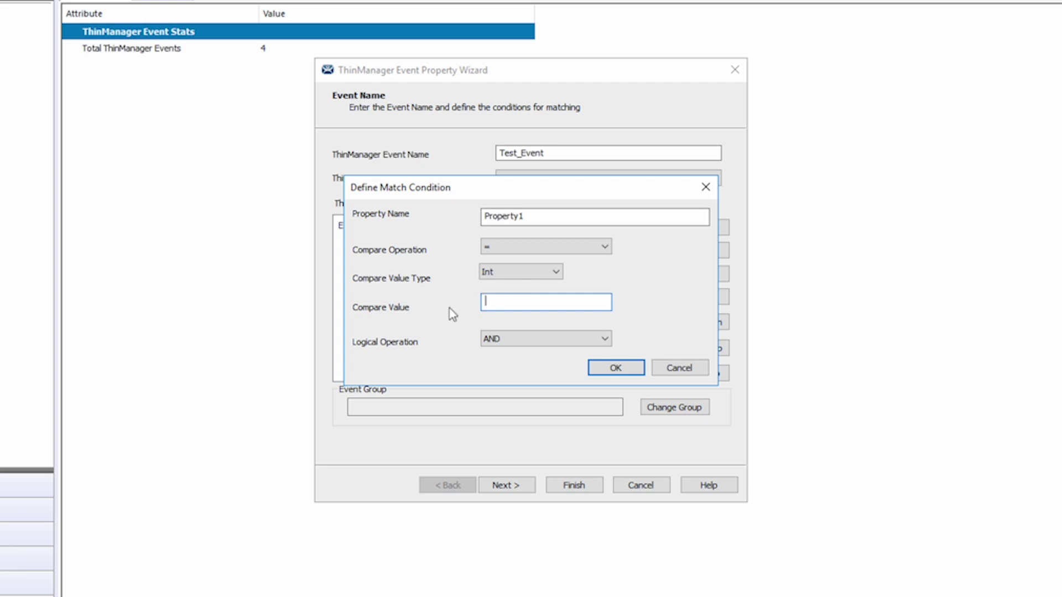
pyautogui.write('1')
pyautogui.click(526, 338)
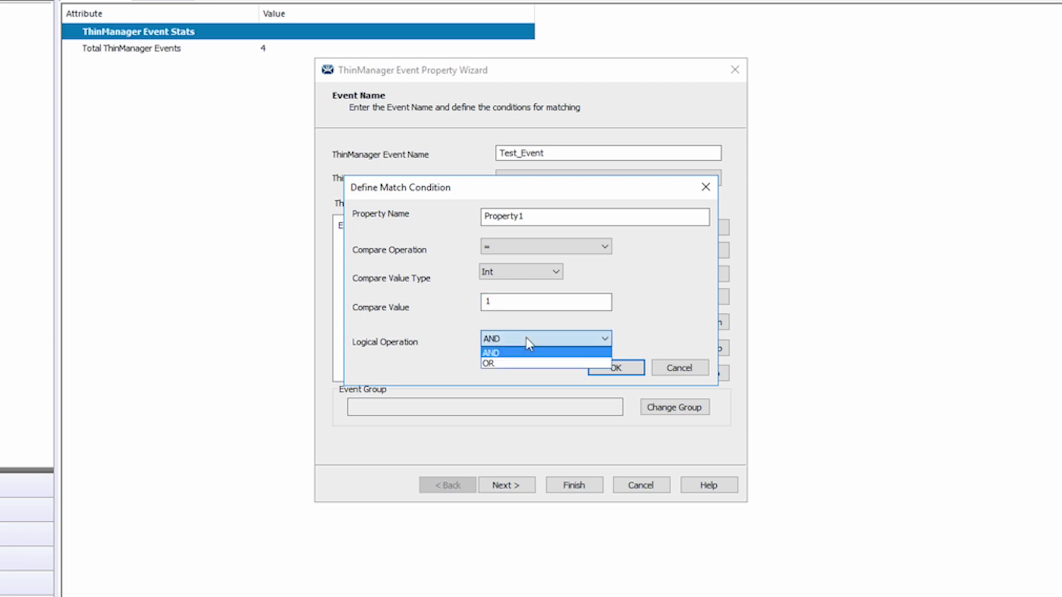
pyautogui.click(524, 354)
pyautogui.click(609, 367)
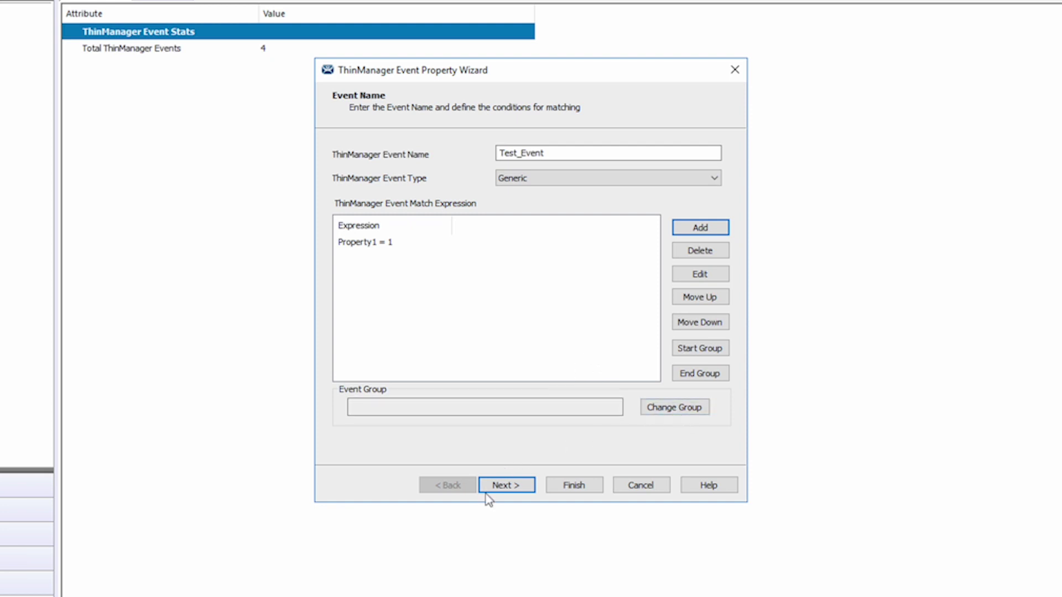
# Step: Set the event action to Add Display Clients, targeting the Event Source Terminal
pyautogui.click(508, 485)
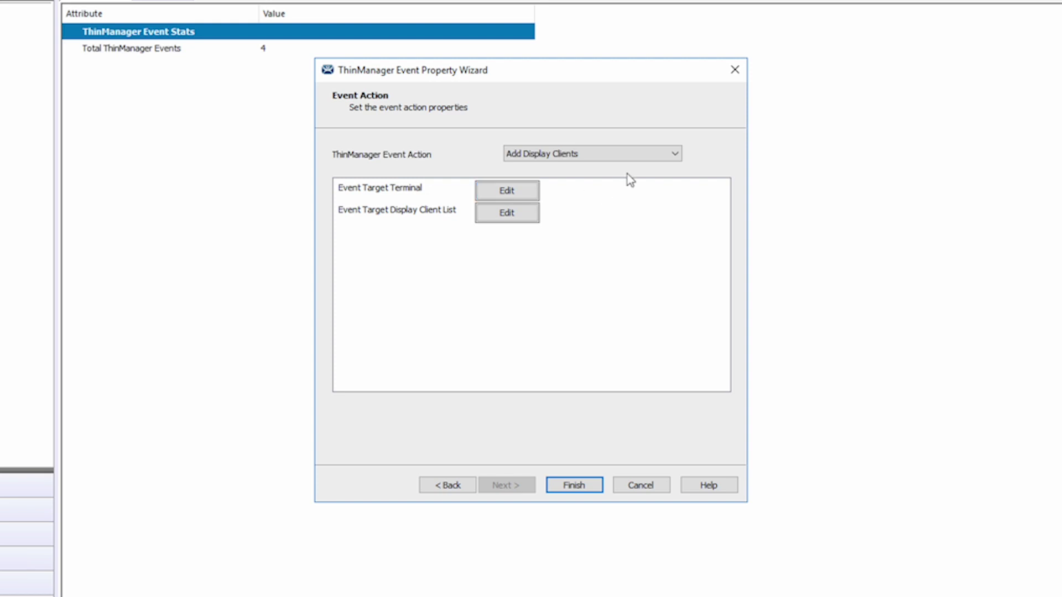
pyautogui.click(673, 157)
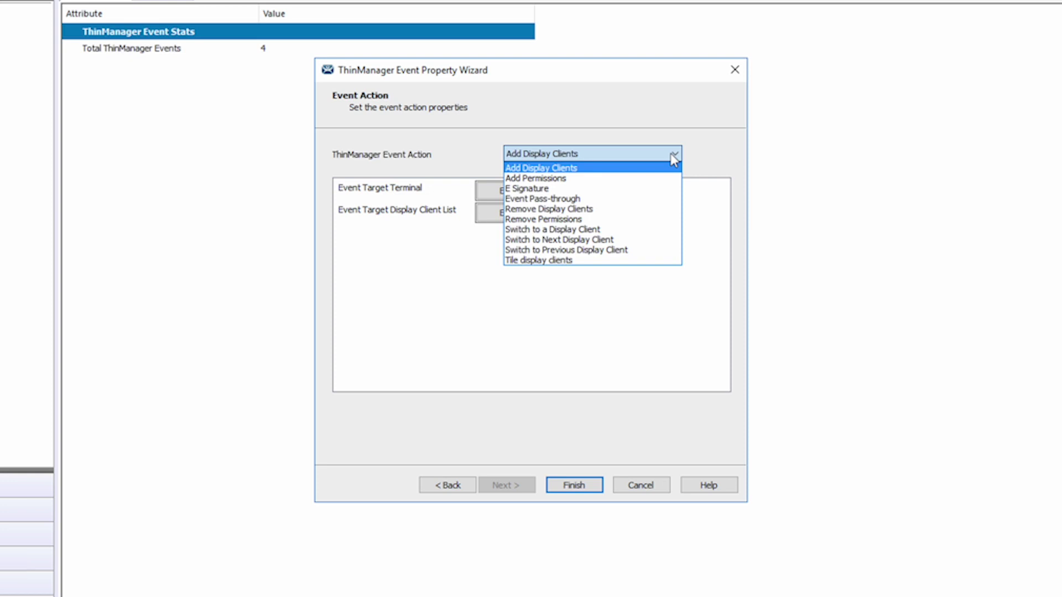
pyautogui.click(704, 154)
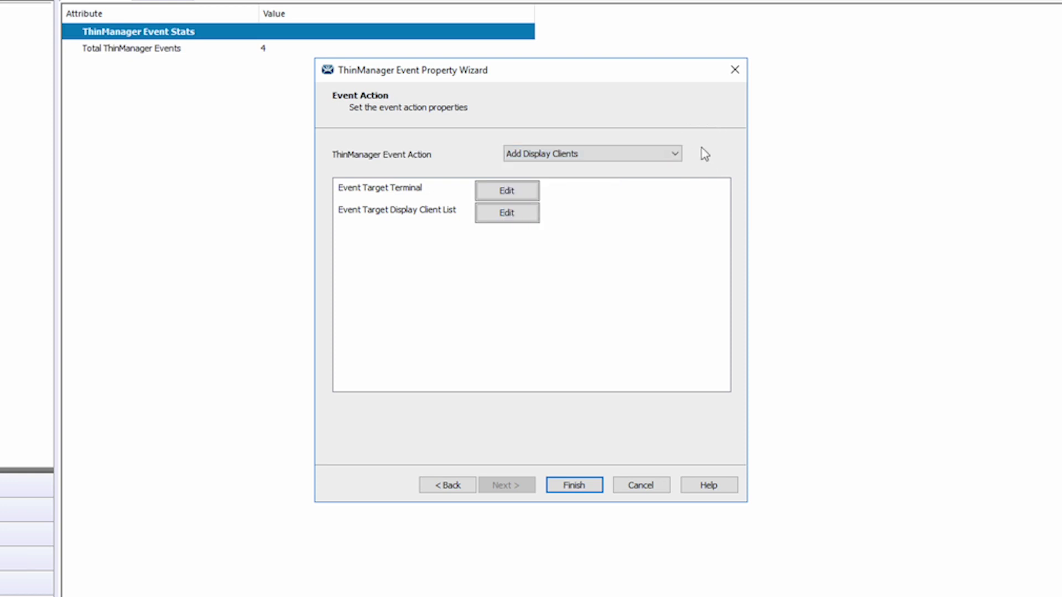
pyautogui.click(506, 194)
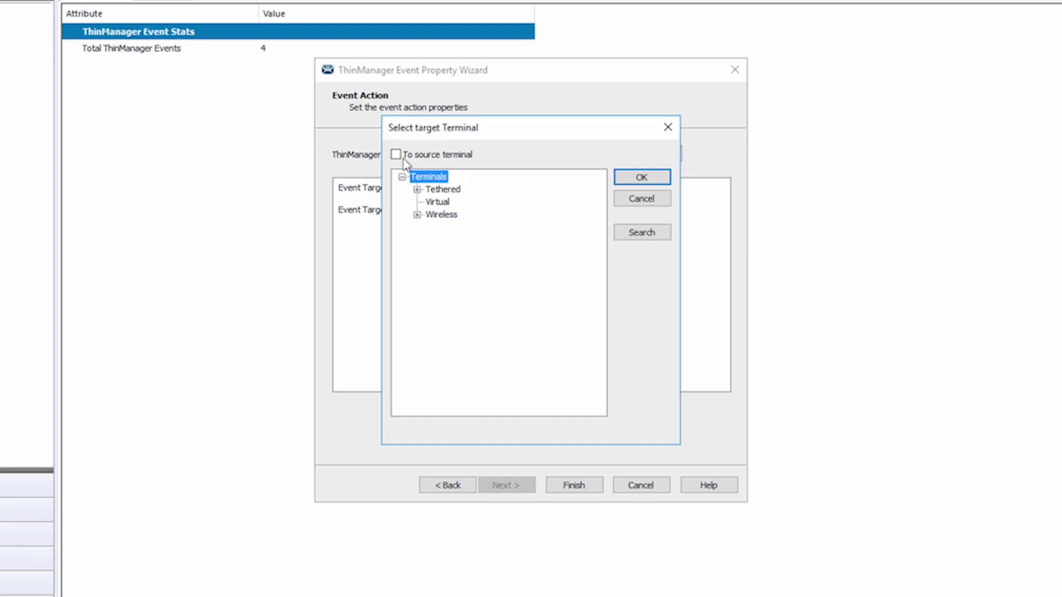
pyautogui.click(396, 155)
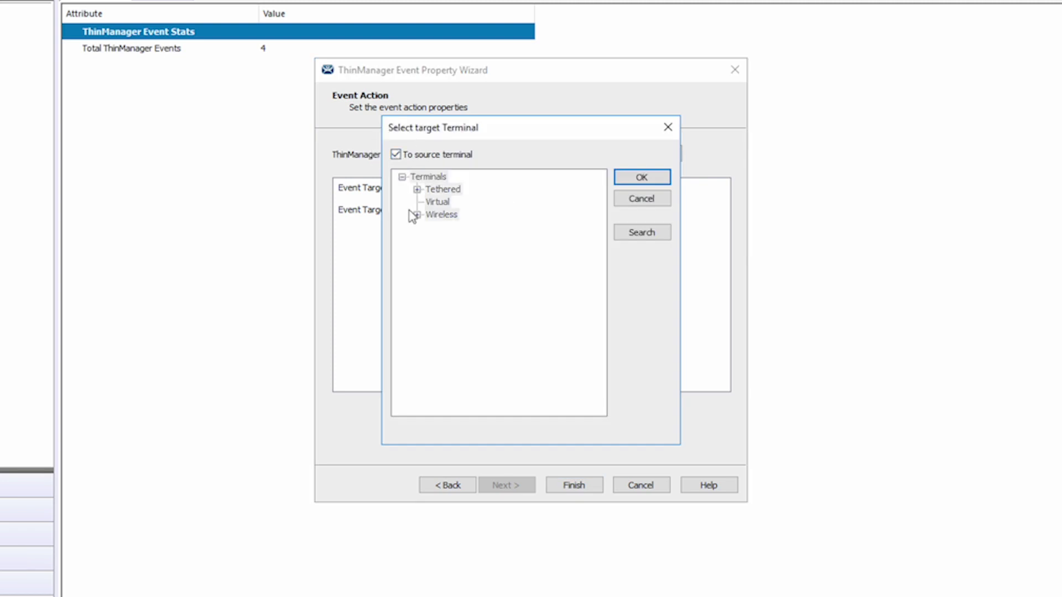
pyautogui.click(648, 179)
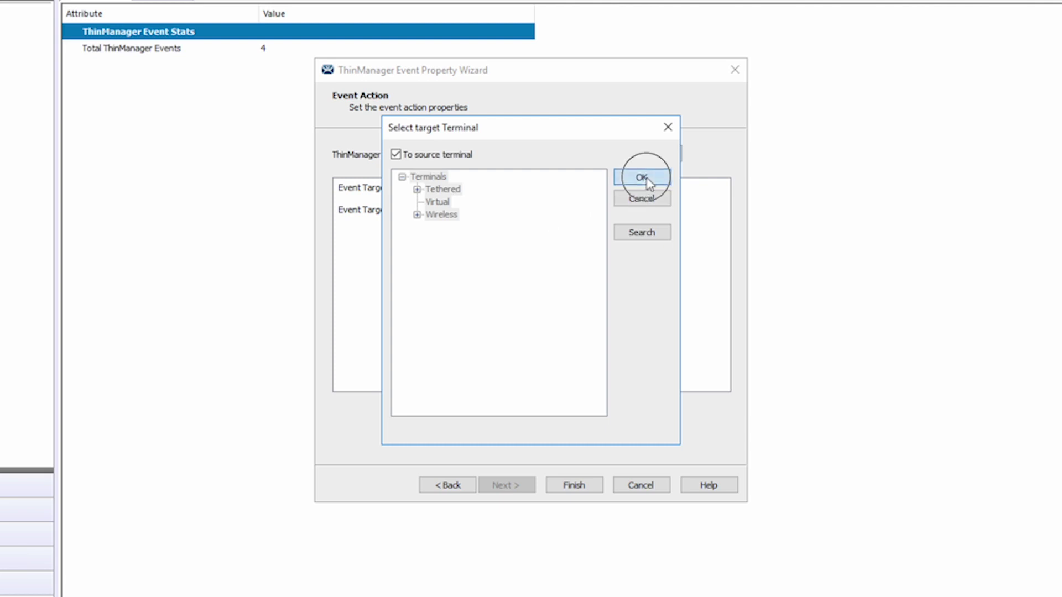
# Step: Choose Desktop from the Remote Desktop Services display clients as the client to add
pyautogui.click(506, 217)
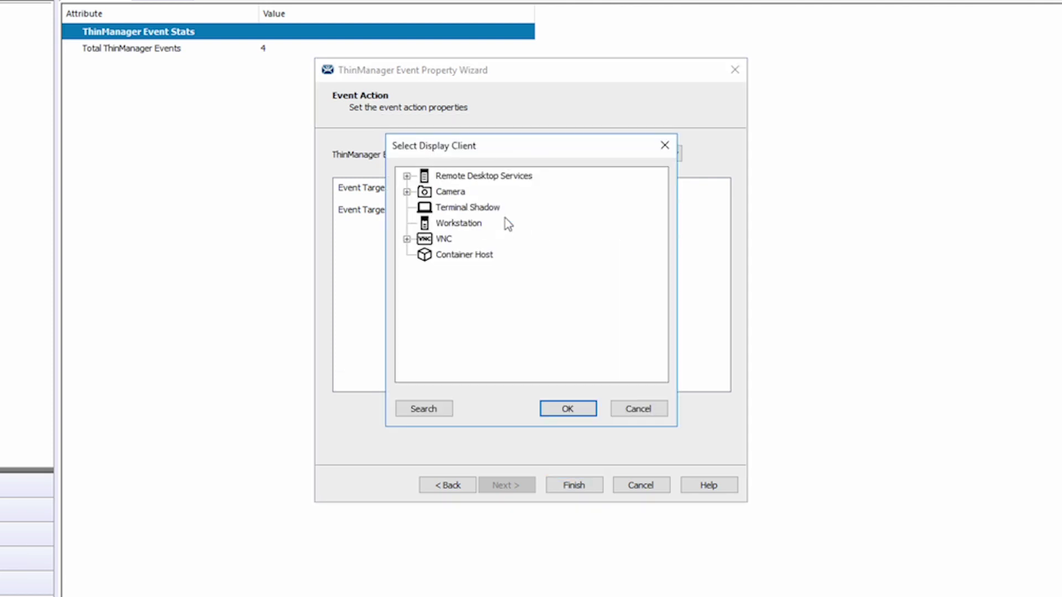
pyautogui.click(407, 177)
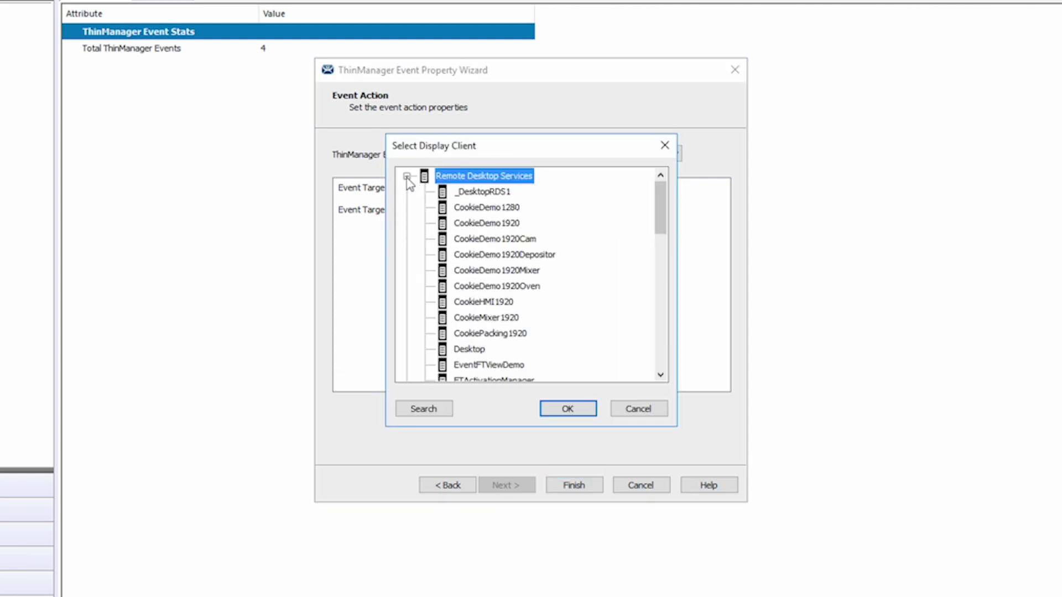
pyautogui.click(469, 350)
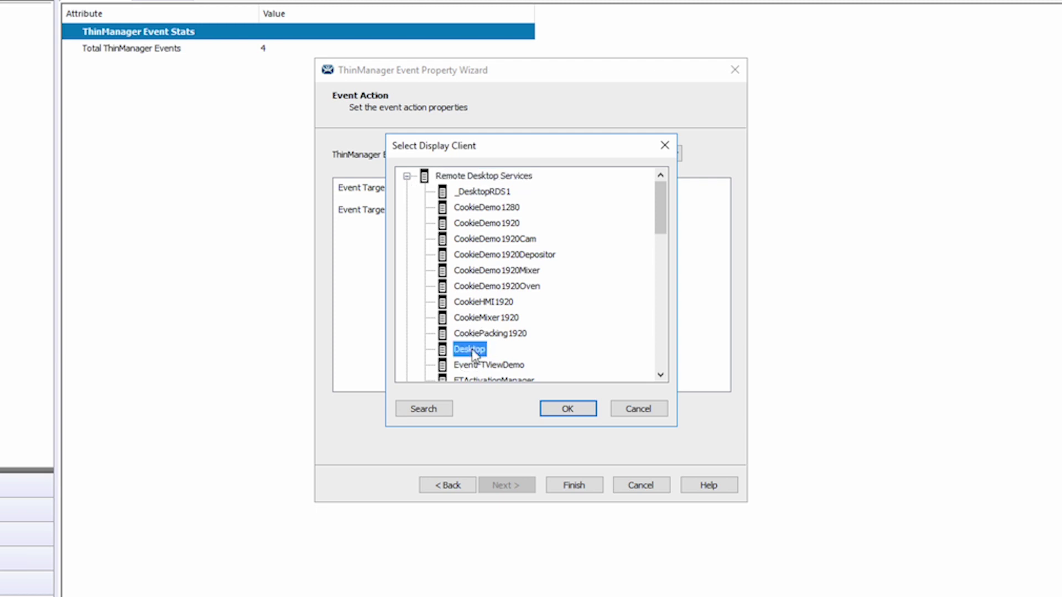
pyautogui.click(564, 409)
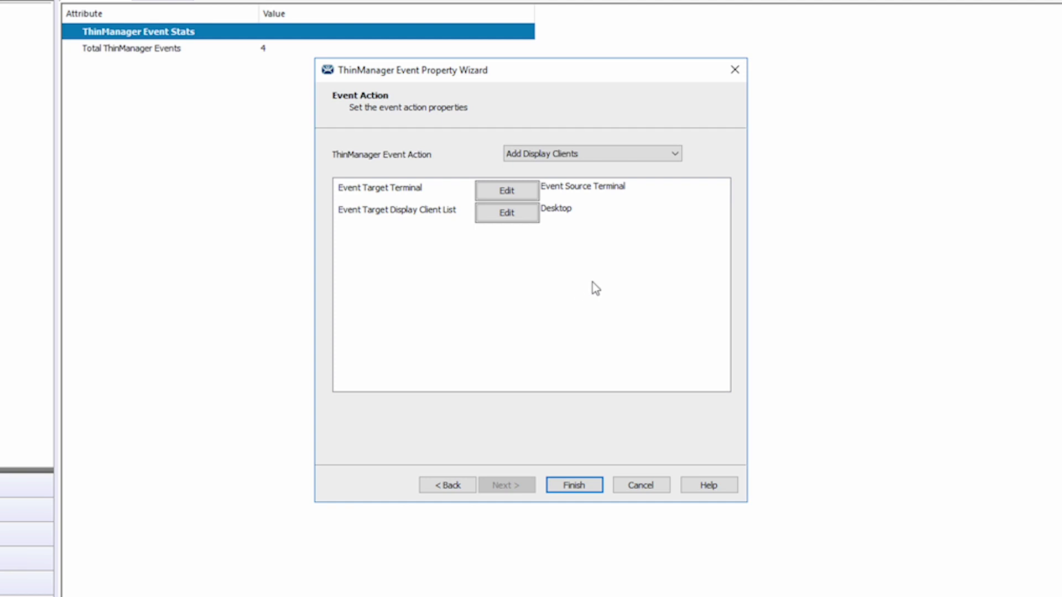
pyautogui.click(666, 153)
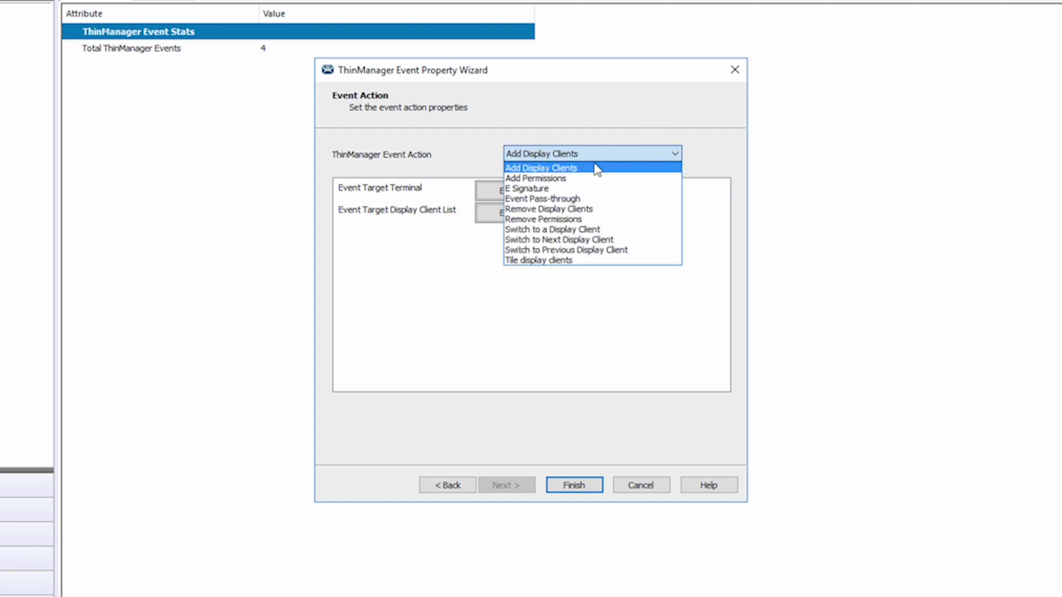
pyautogui.click(550, 189)
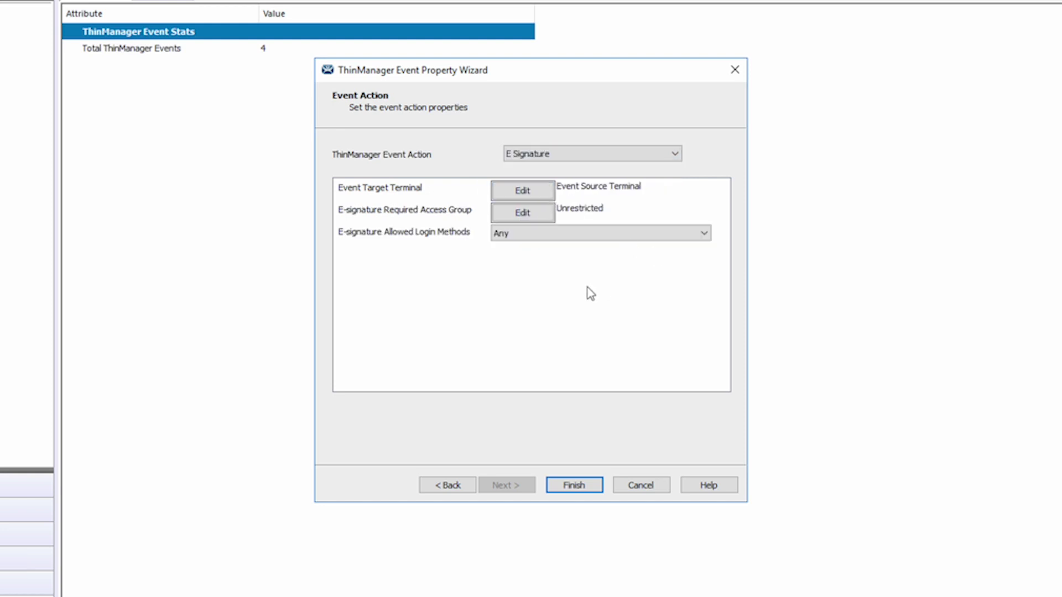
pyautogui.click(639, 157)
pyautogui.click(628, 167)
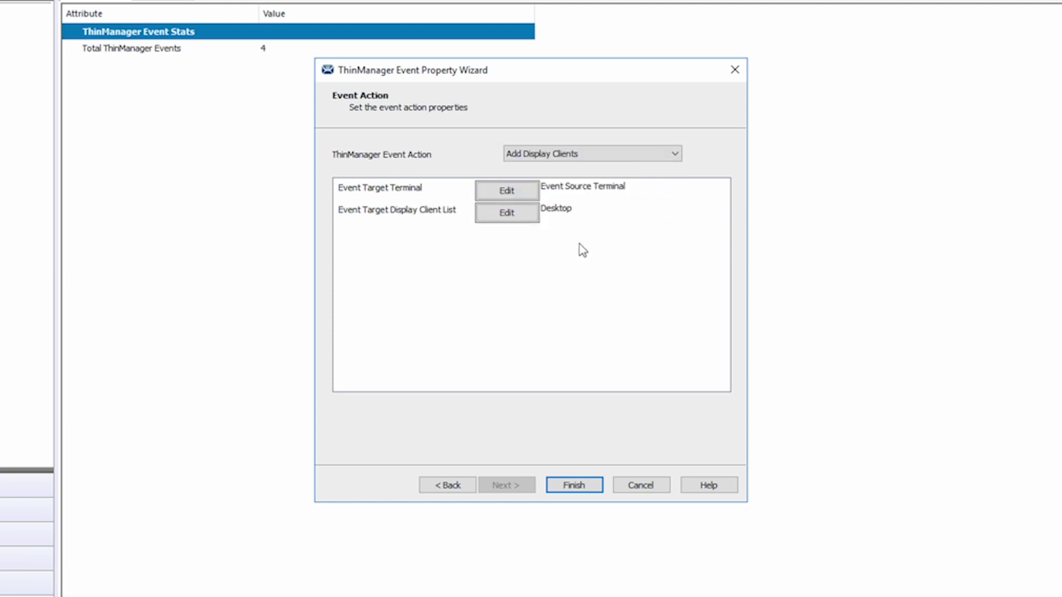
pyautogui.click(517, 215)
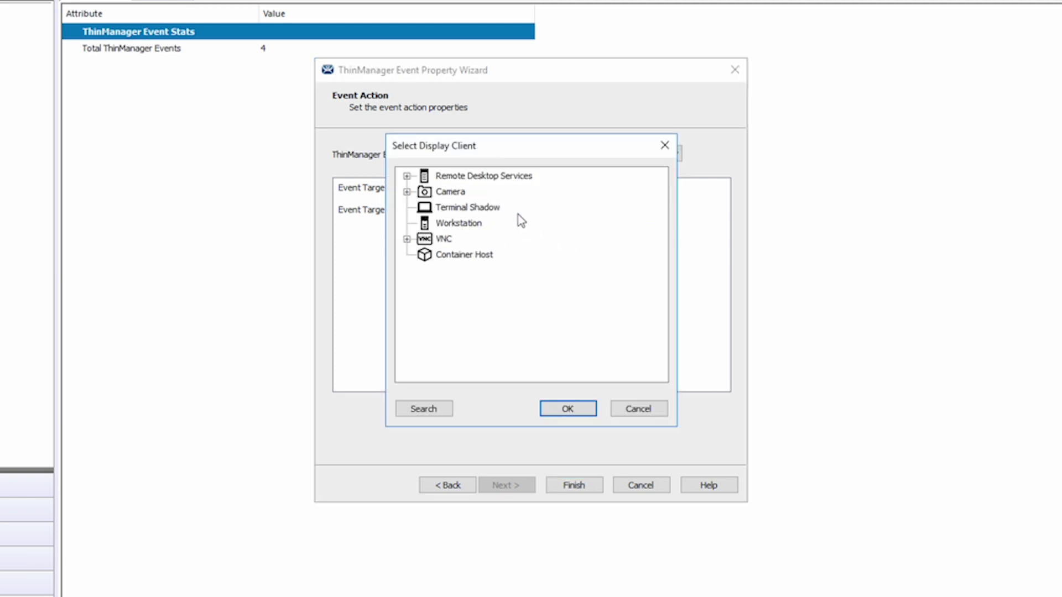
pyautogui.click(406, 176)
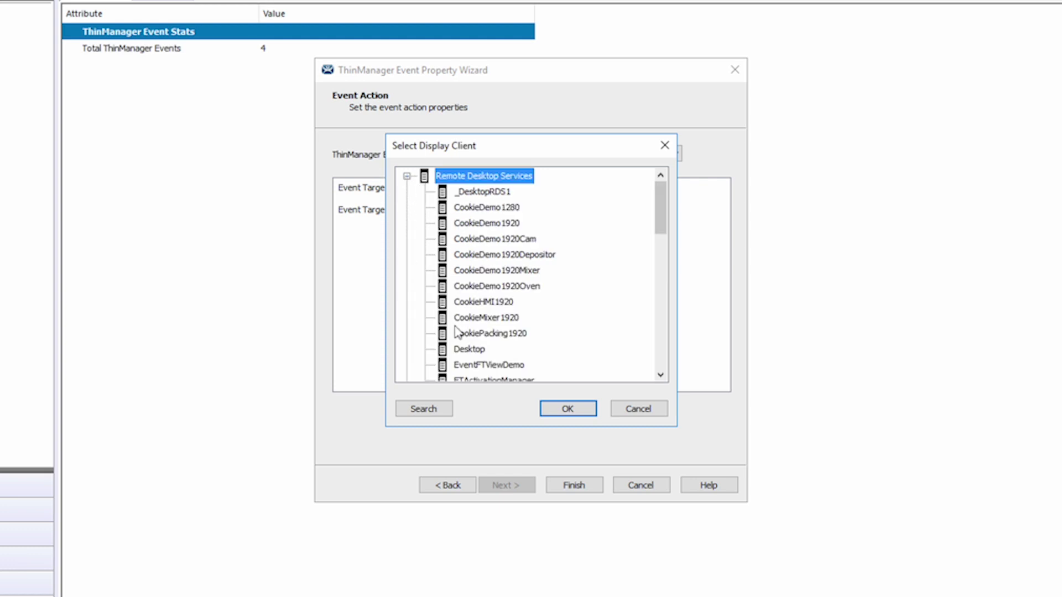
pyautogui.click(469, 349)
pyautogui.click(579, 413)
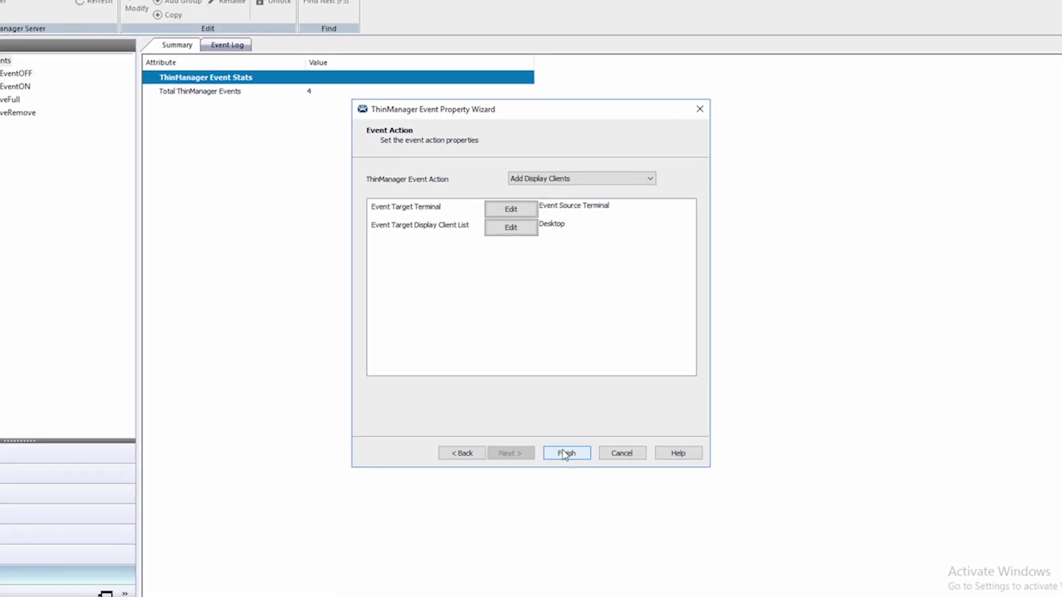
pyautogui.click(565, 453)
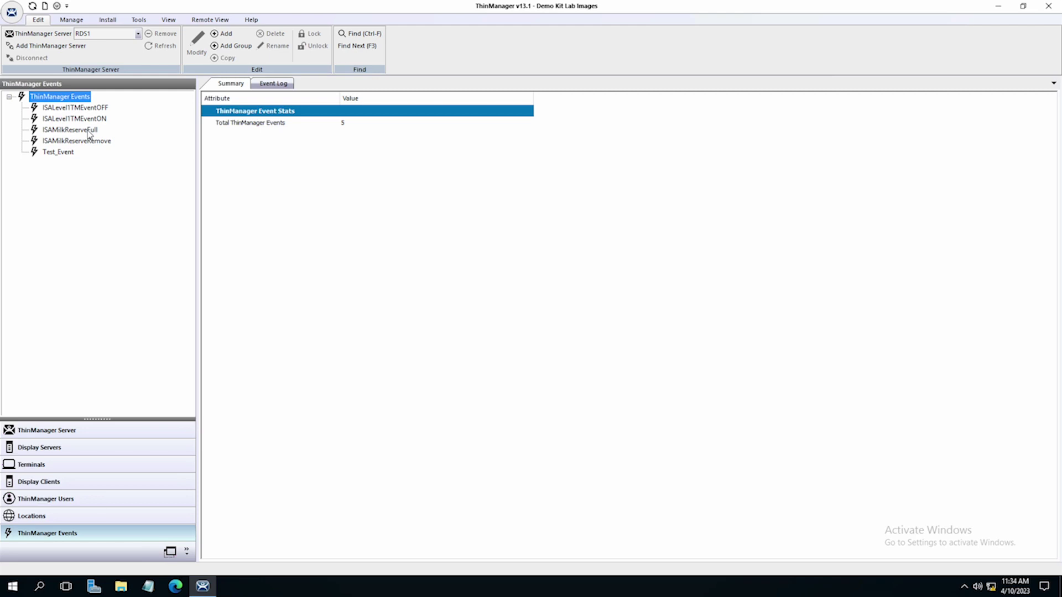
# Step: Review ISAMilkReserveFull's ISAMilkReserve1 = 1 condition and action settings without saving changes
pyautogui.doubleClick(89, 131)
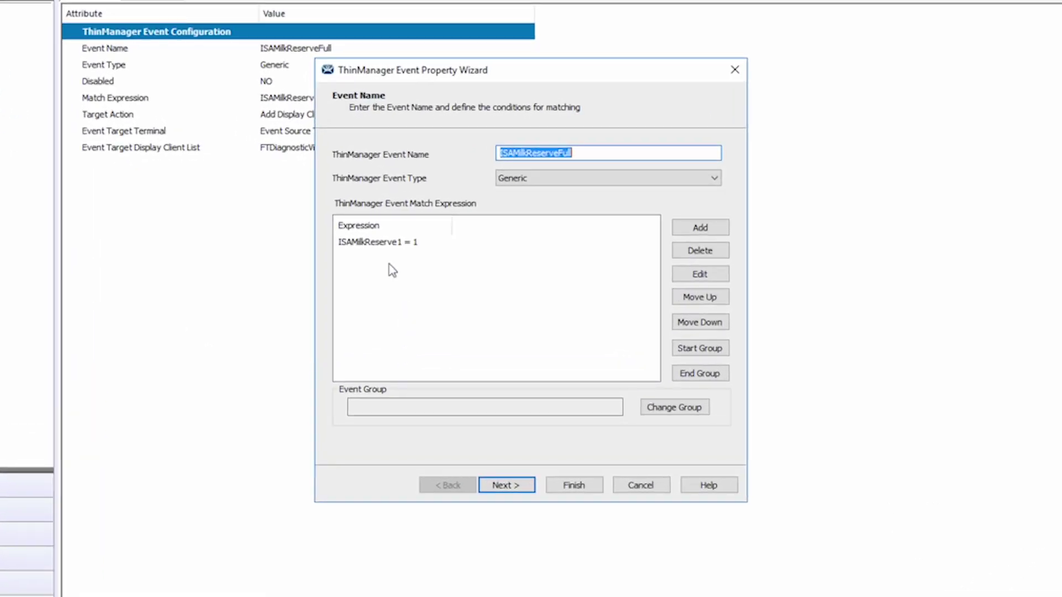
pyautogui.doubleClick(387, 243)
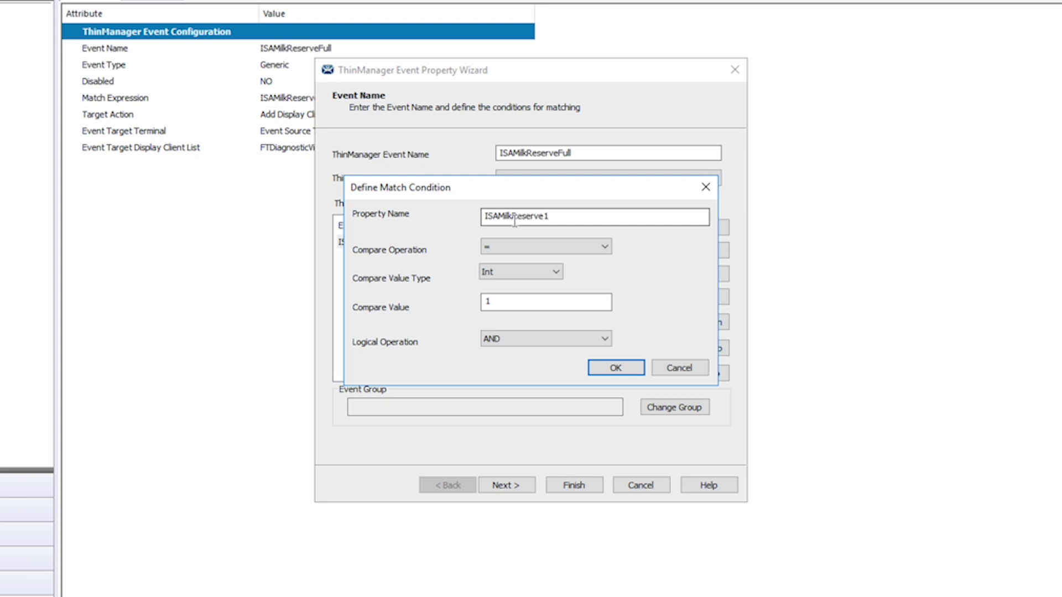
pyautogui.click(677, 369)
pyautogui.click(504, 486)
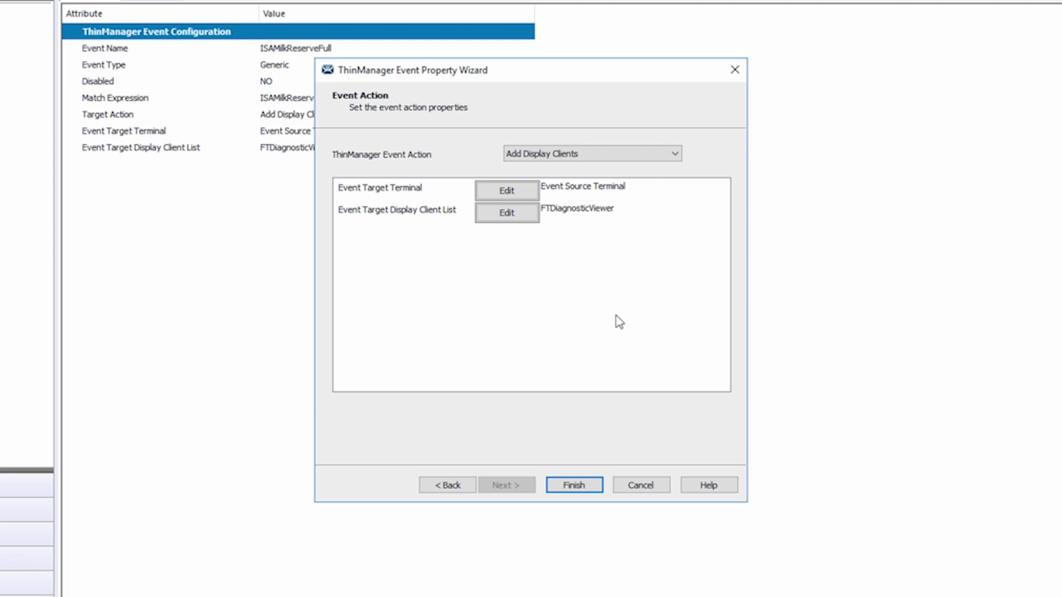
pyautogui.click(639, 485)
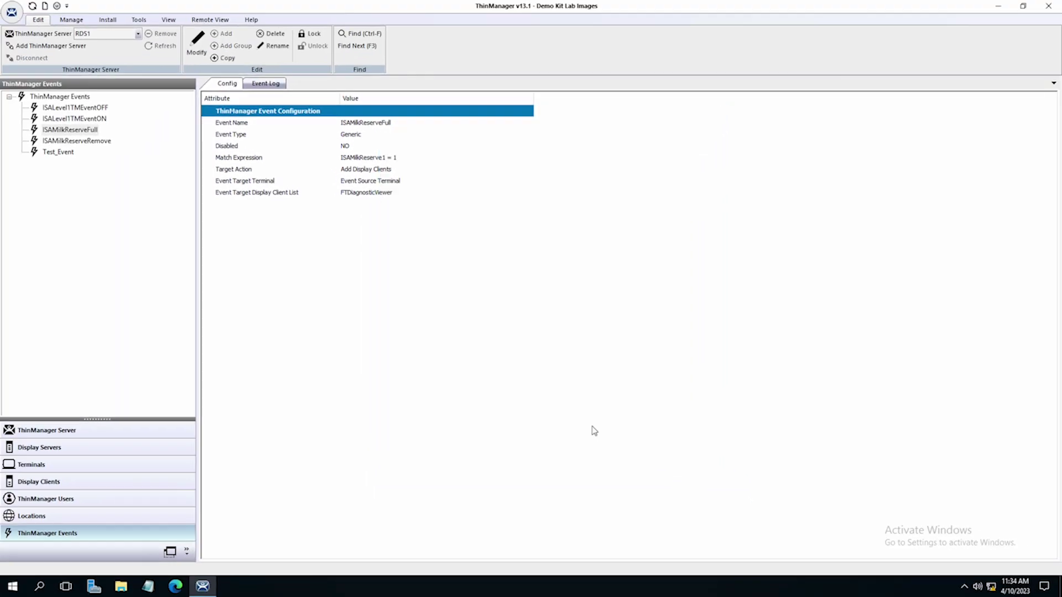
# Step: Shadow terminal 6300T and test the Milk Reserve Level popup
pyautogui.click(71, 466)
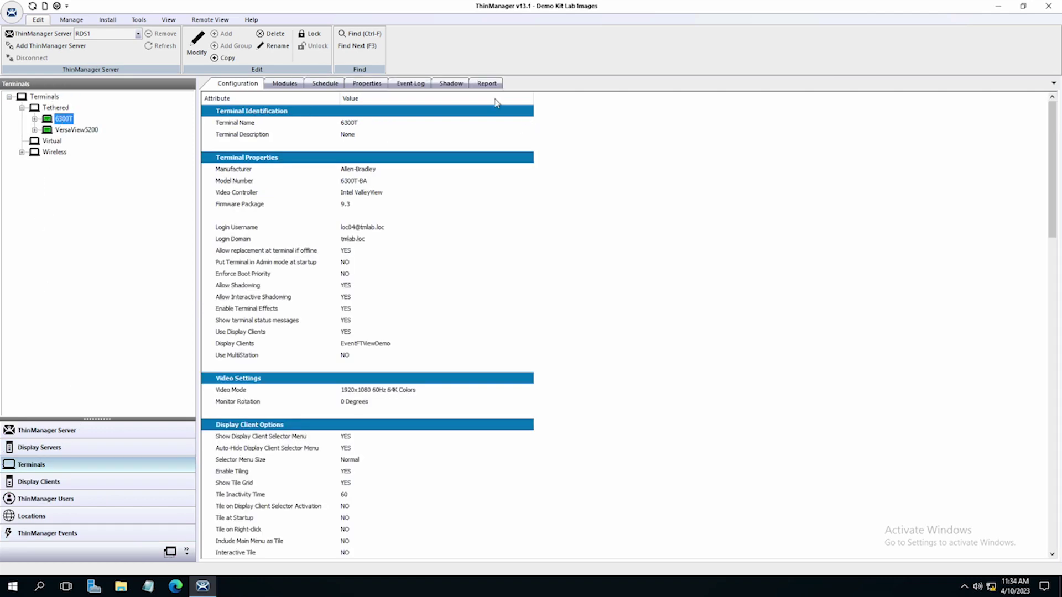
pyautogui.click(450, 84)
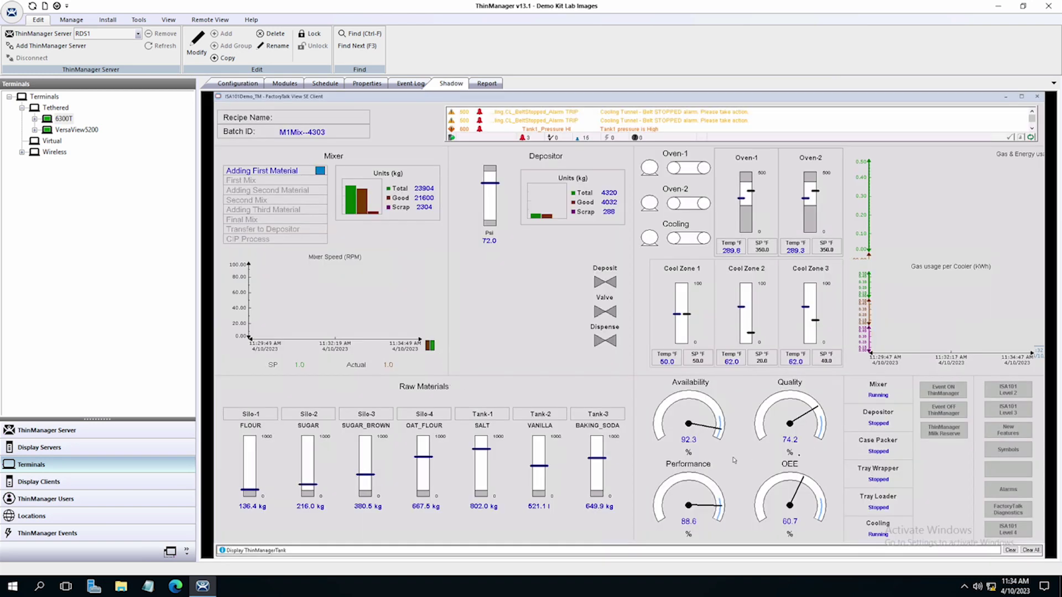
pyautogui.click(942, 430)
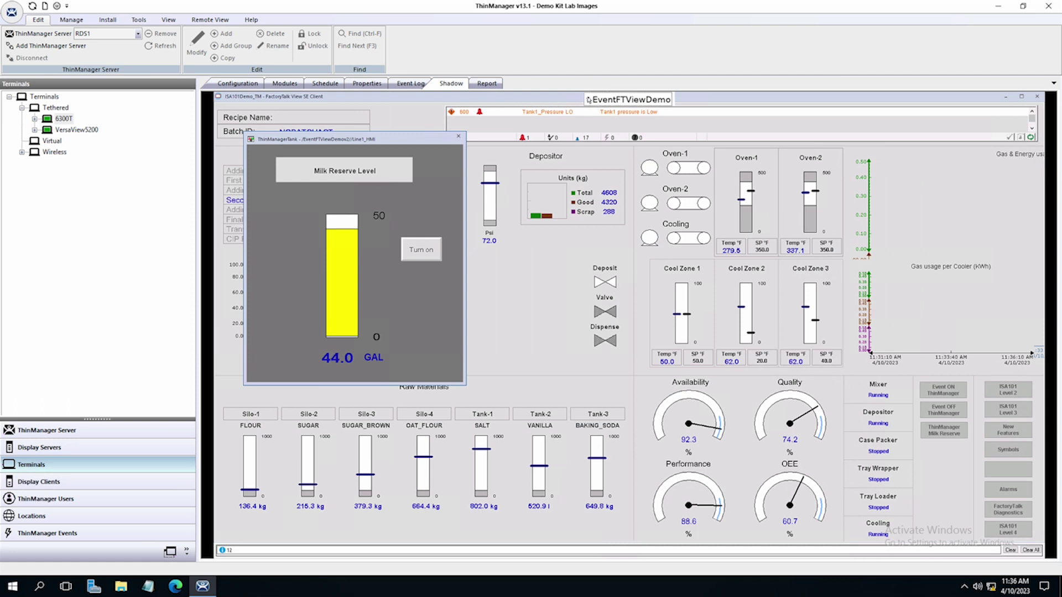
pyautogui.click(457, 137)
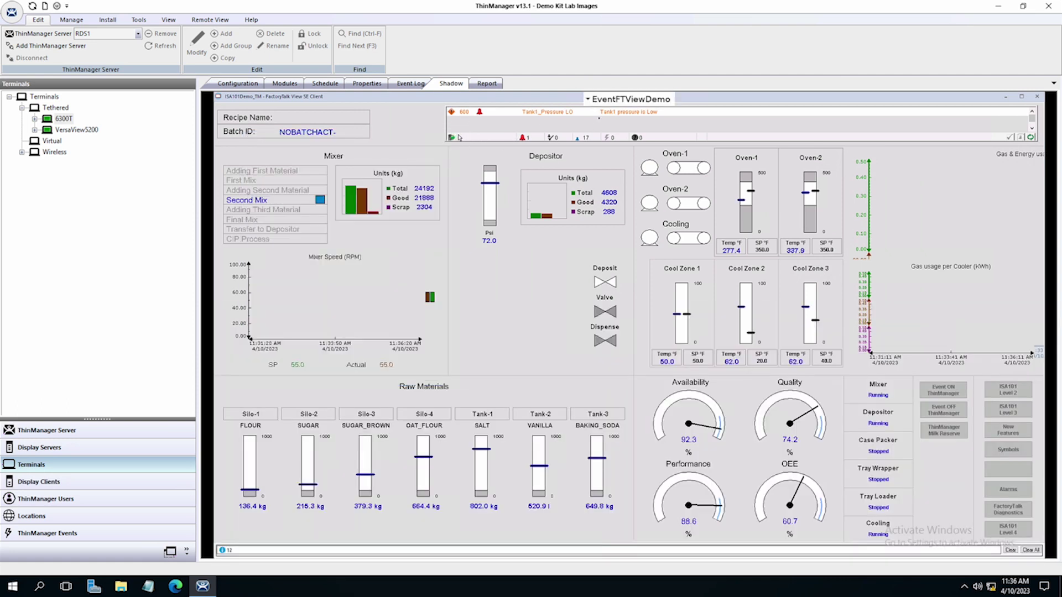
# Step: Check the display client menu, then view 6300T's configuration listing EventFTViewDemo
pyautogui.click(611, 102)
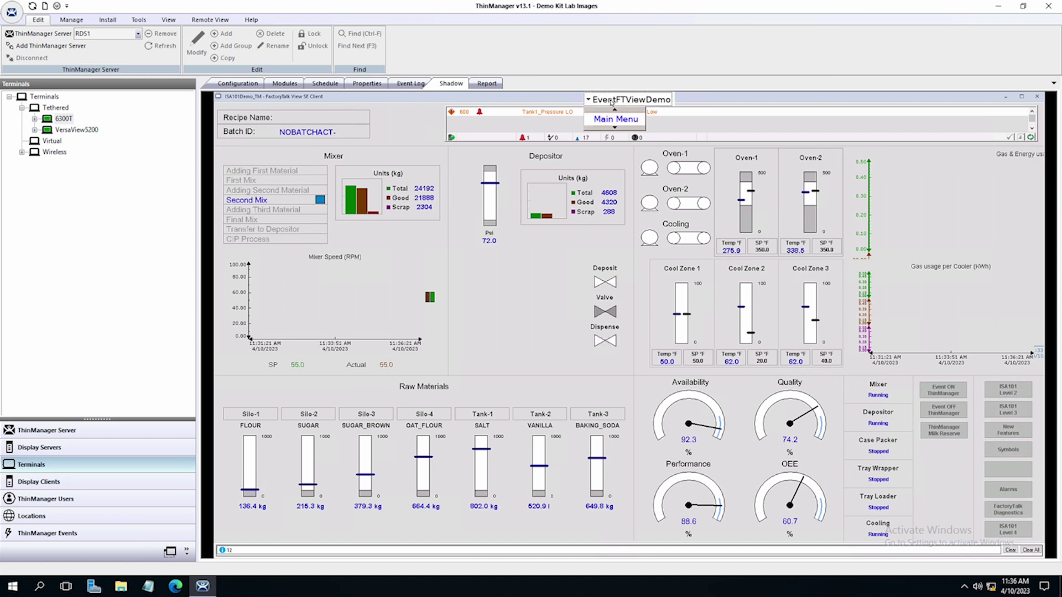
pyautogui.click(611, 102)
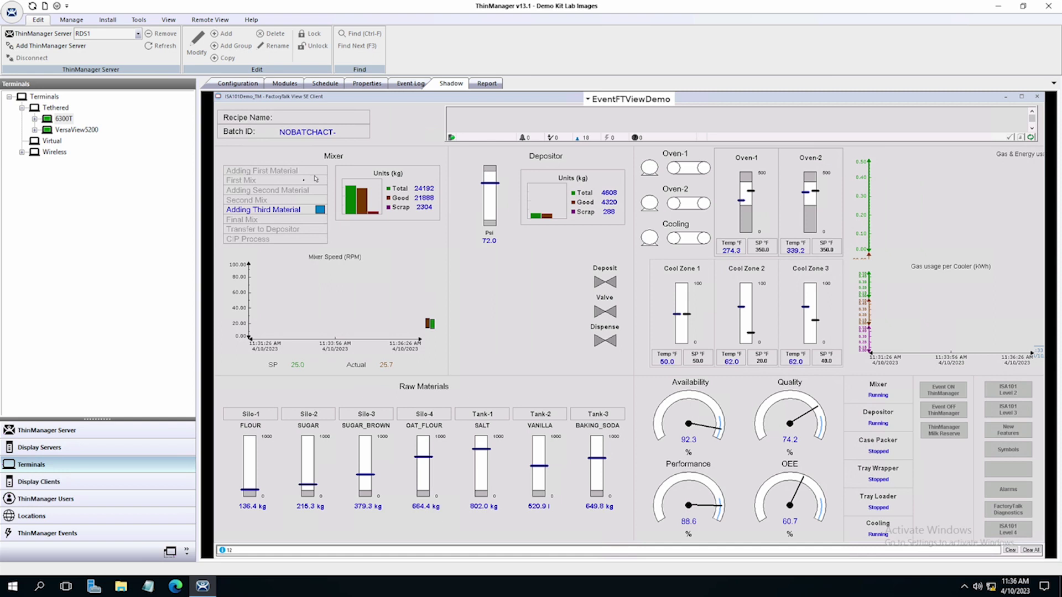
pyautogui.click(240, 84)
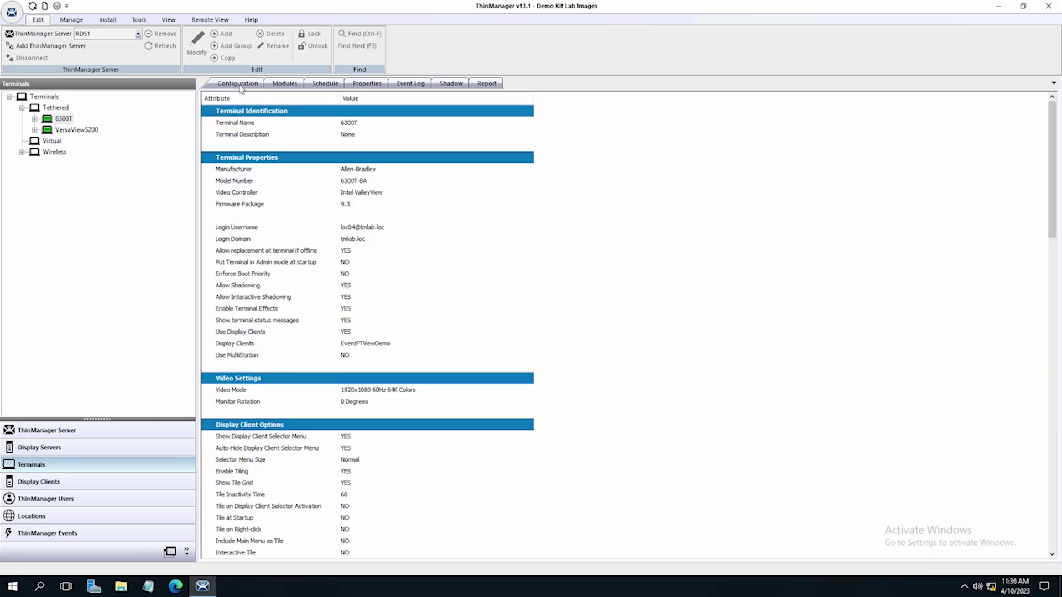